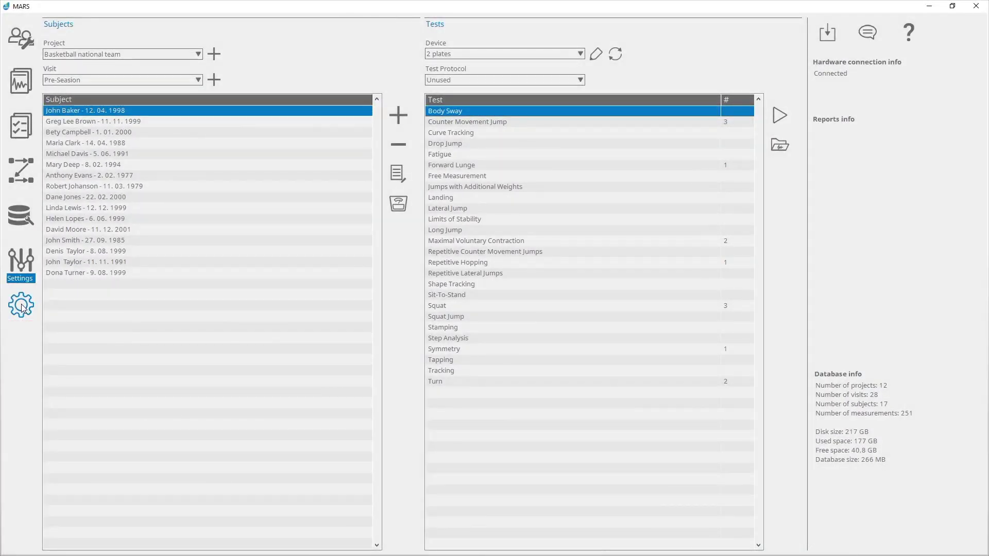
Start a new hardware device configuration using DAQ System Type 5695A/B - USB 2533 and name it "Force plate + Camera"
click(21, 305)
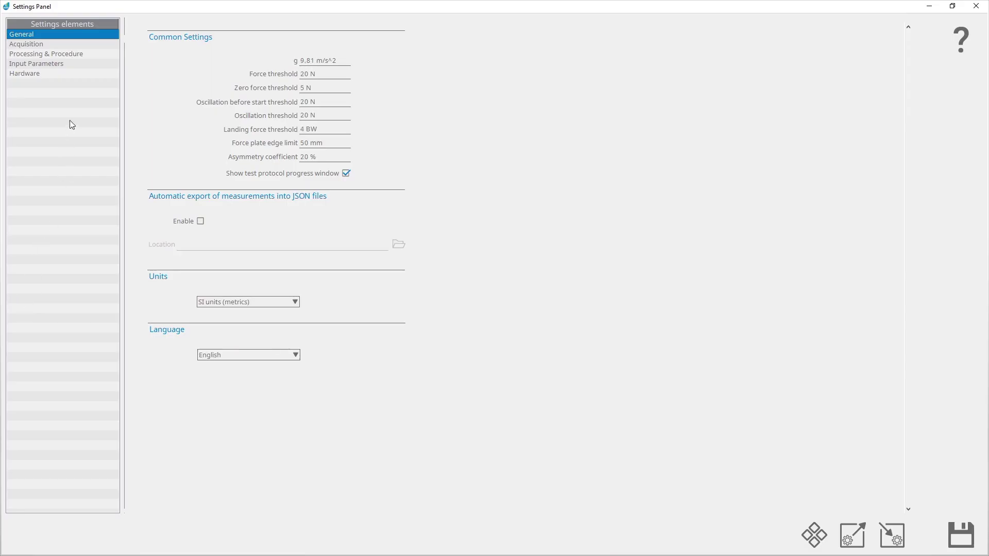
click(90, 75)
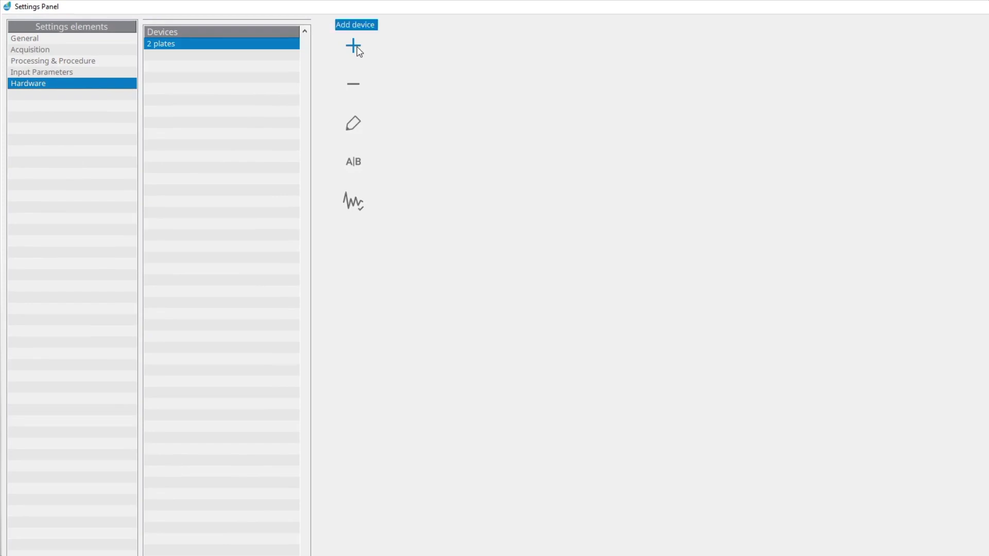
click(356, 47)
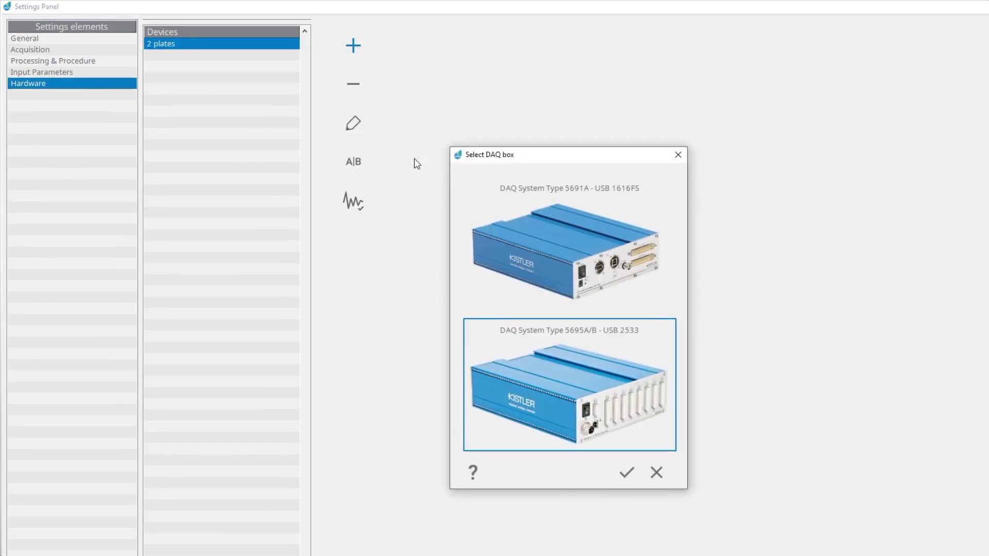
click(625, 474)
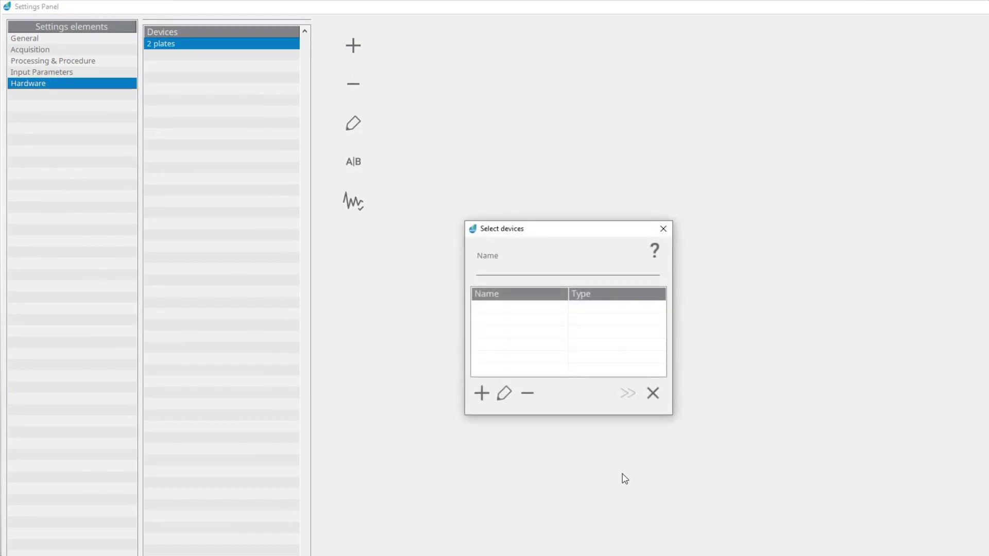
click(570, 269)
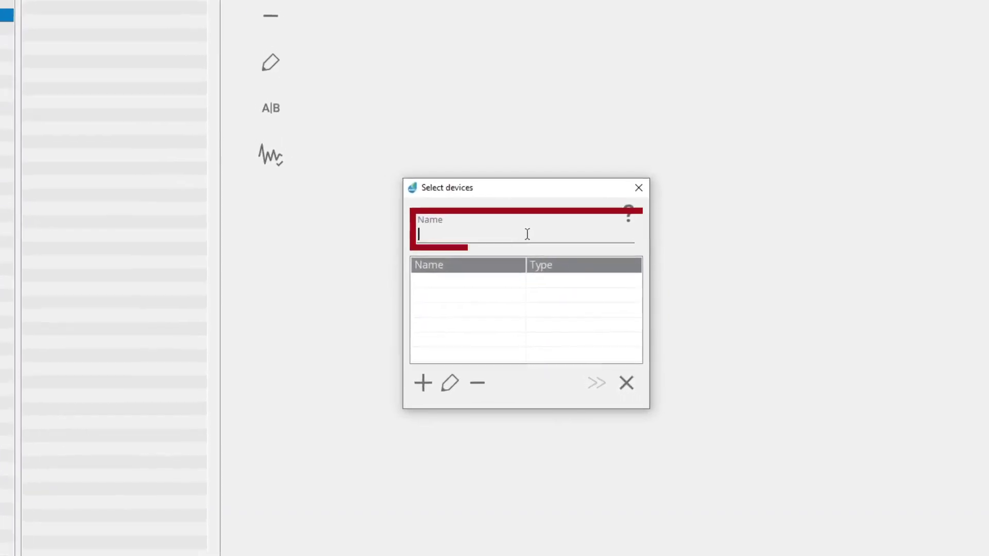
text(Force)
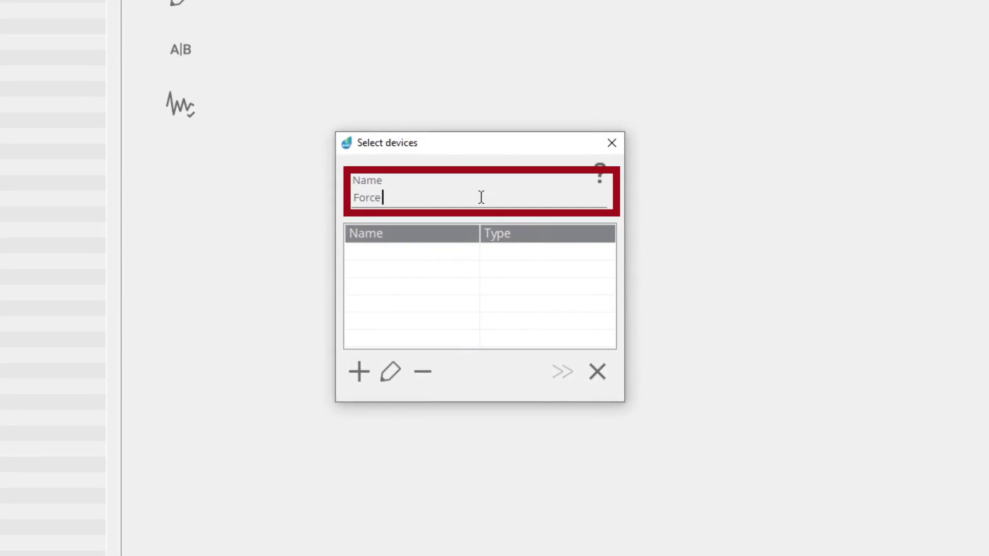
text( plate + Camera)
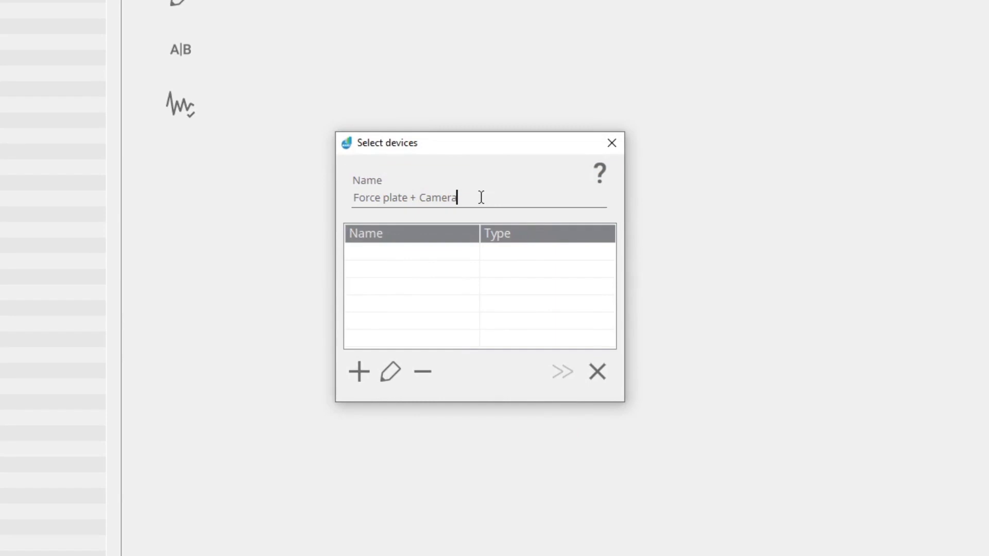
Add a Force Plate device to the configuration with the one-plate setup
click(359, 371)
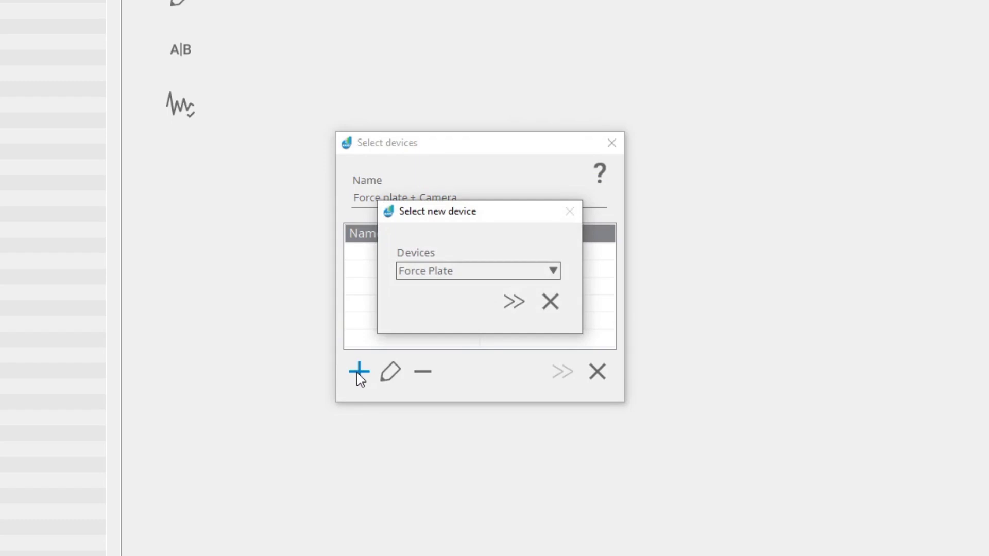
click(513, 304)
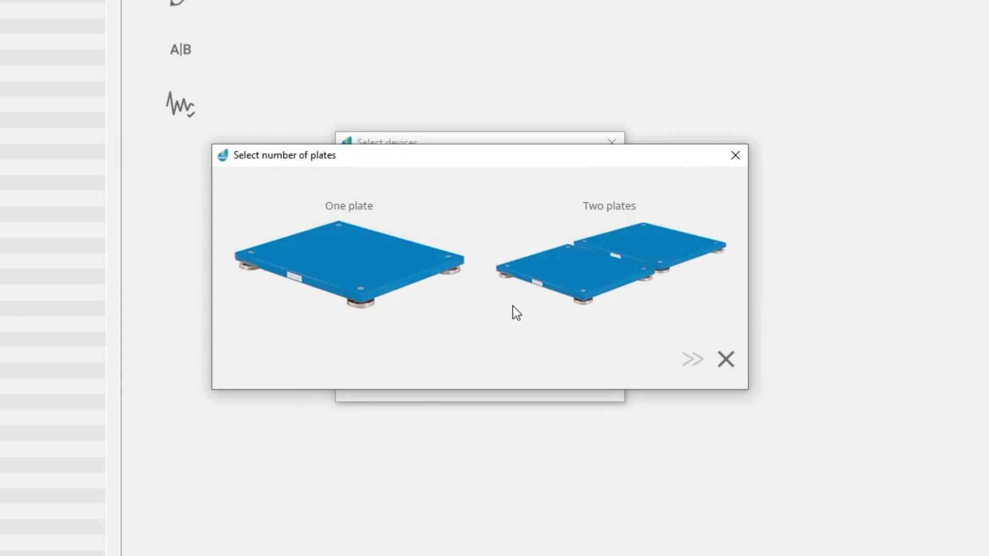
click(372, 274)
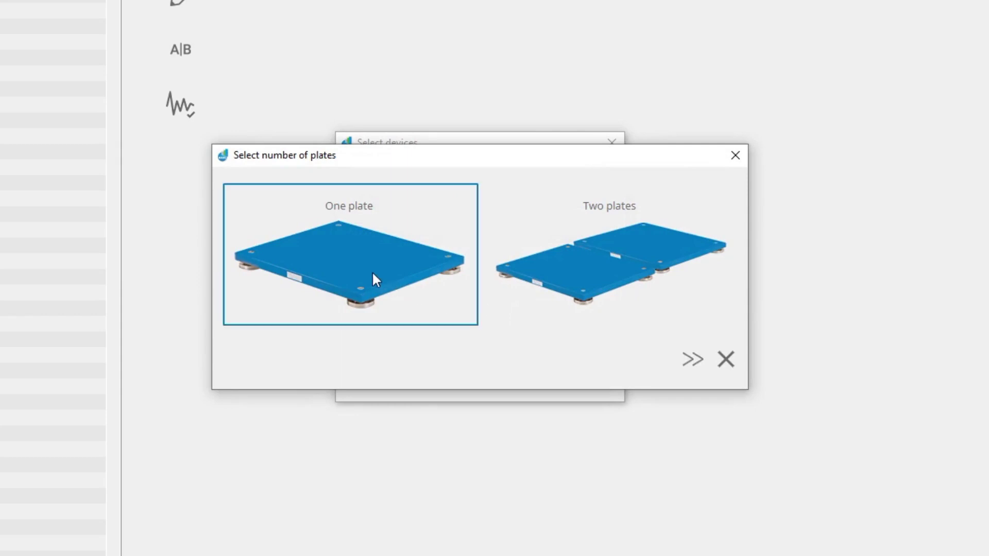
click(697, 363)
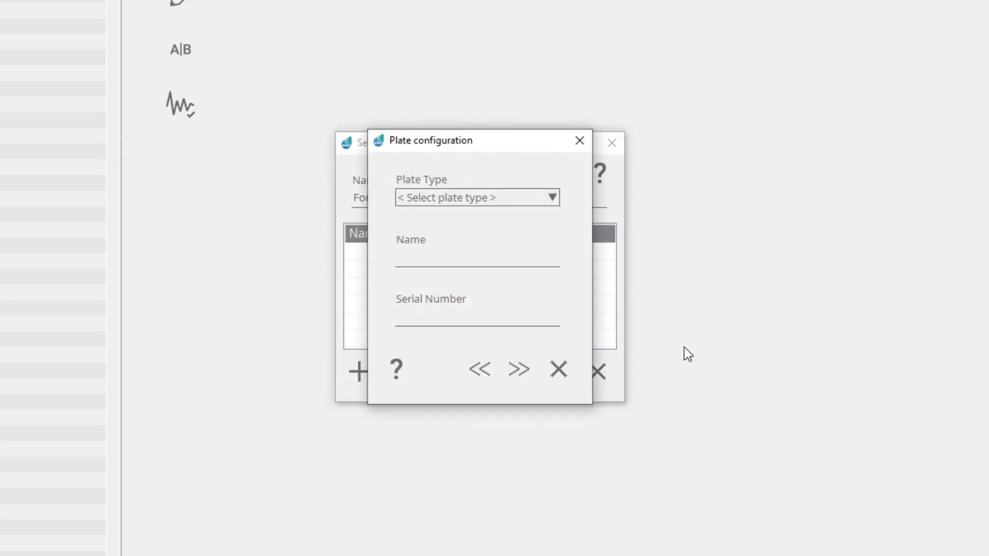
Configure the plate as type 9260AA6, named "My force plate", with serial number 123456789
click(477, 205)
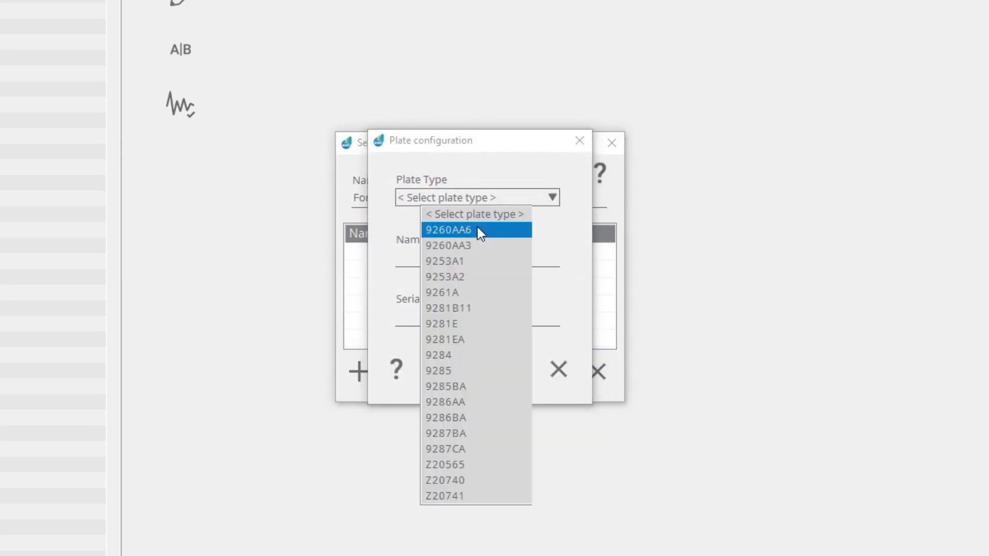
click(476, 227)
click(476, 259)
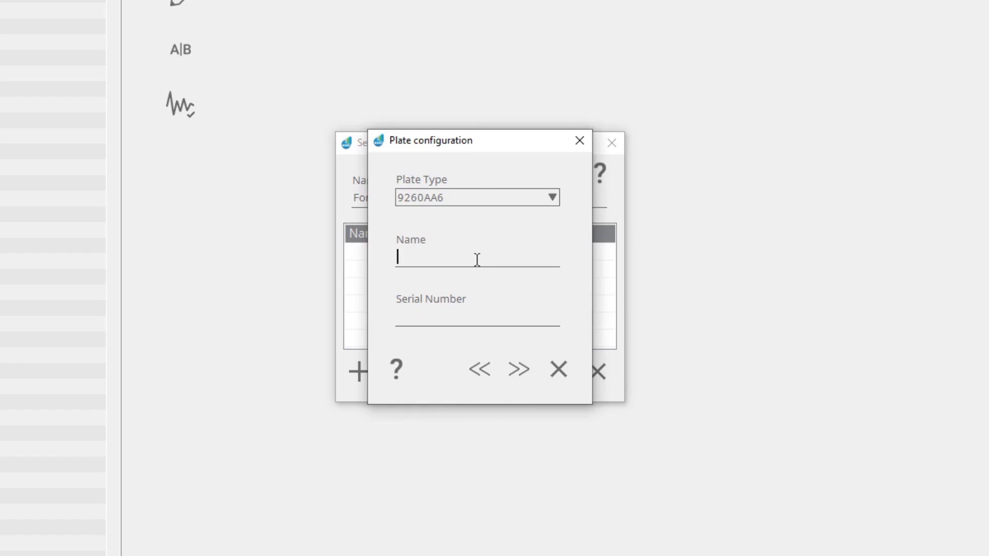
text(My force plate)
click(479, 316)
text(1234567)
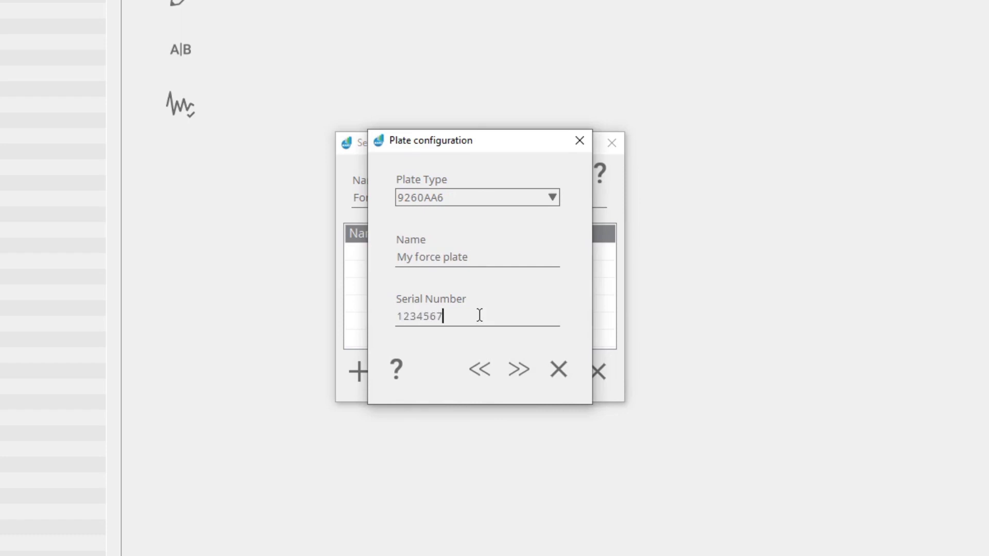
text(89)
click(519, 368)
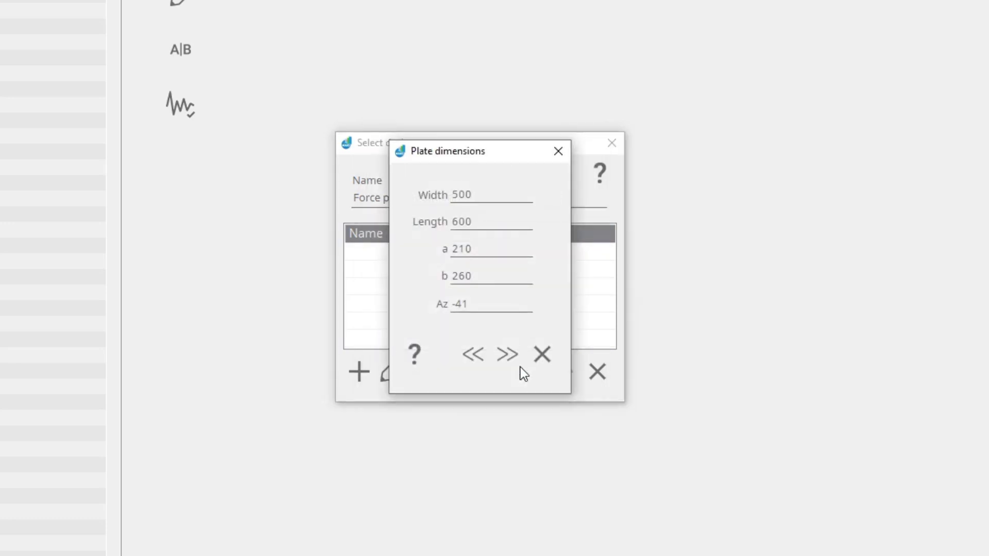
Accept the preset plate dimensions, sensitivities and range, and assign the plate to DAQ connector 1, channels 1 to 8
click(508, 357)
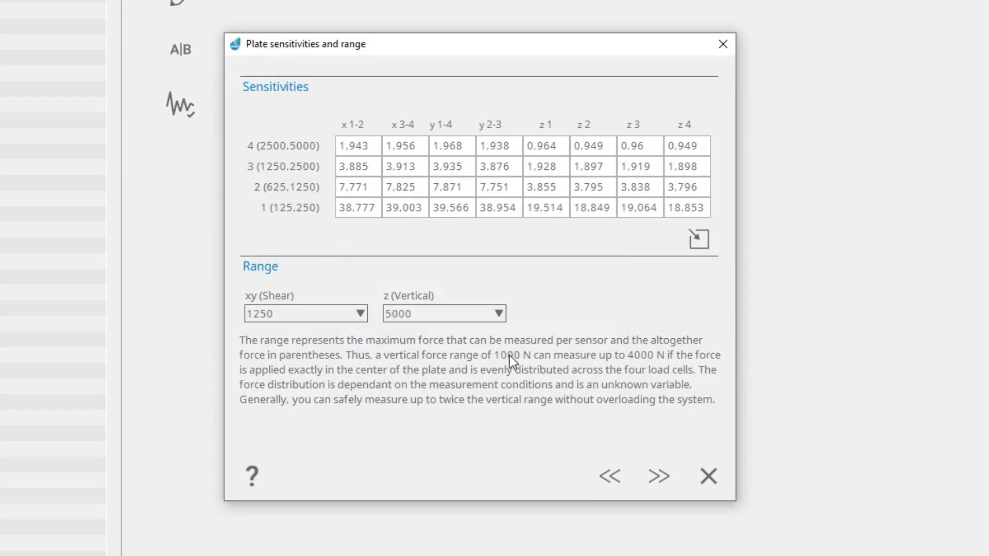
click(662, 472)
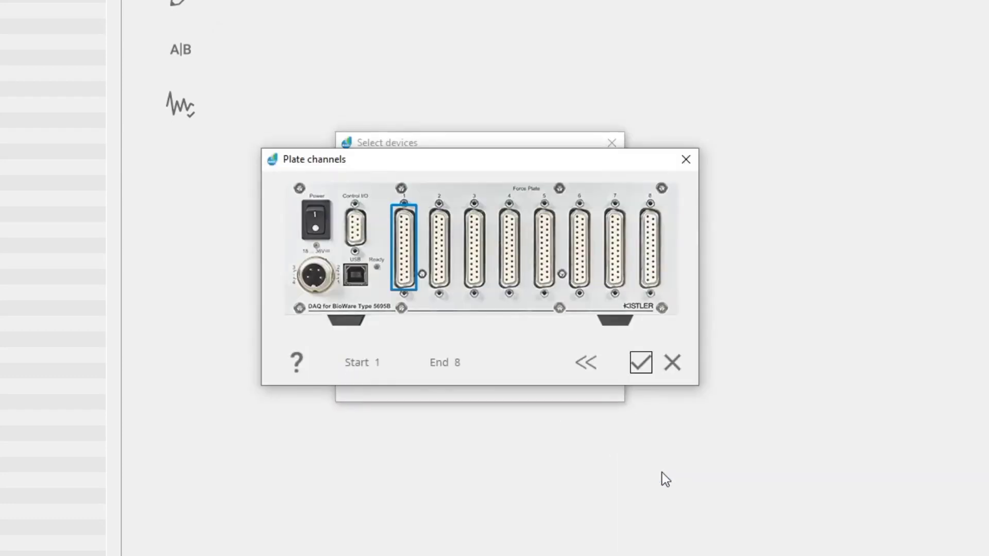
click(472, 257)
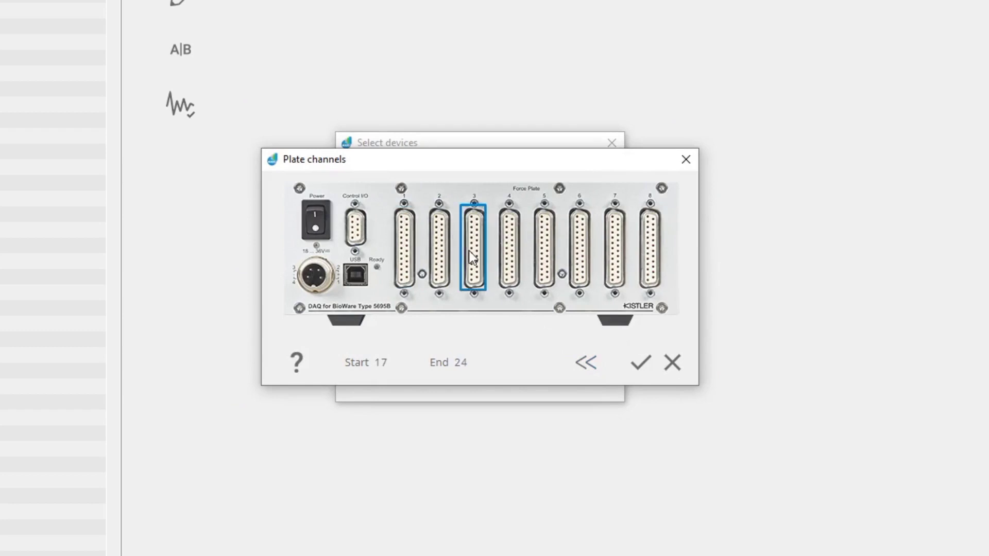
click(545, 260)
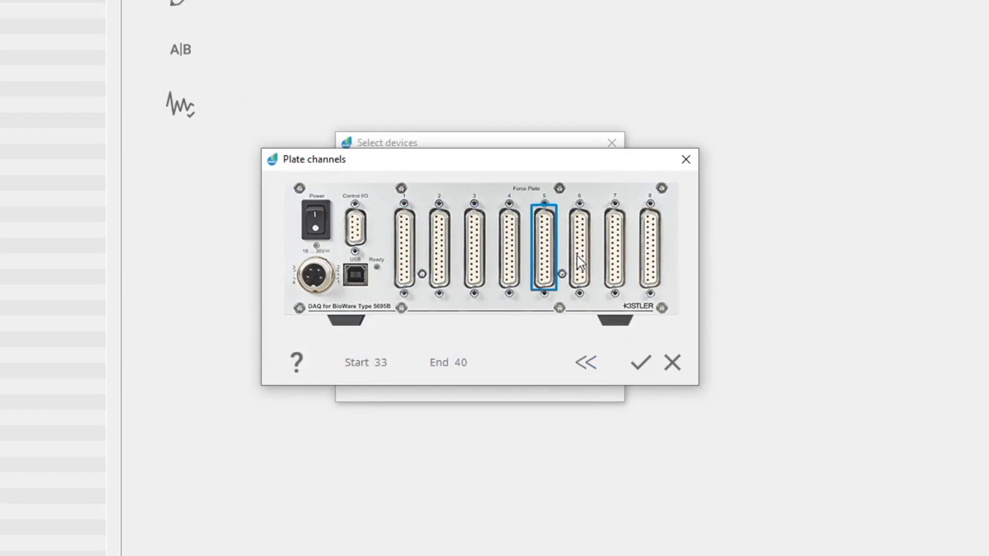
click(616, 255)
click(407, 256)
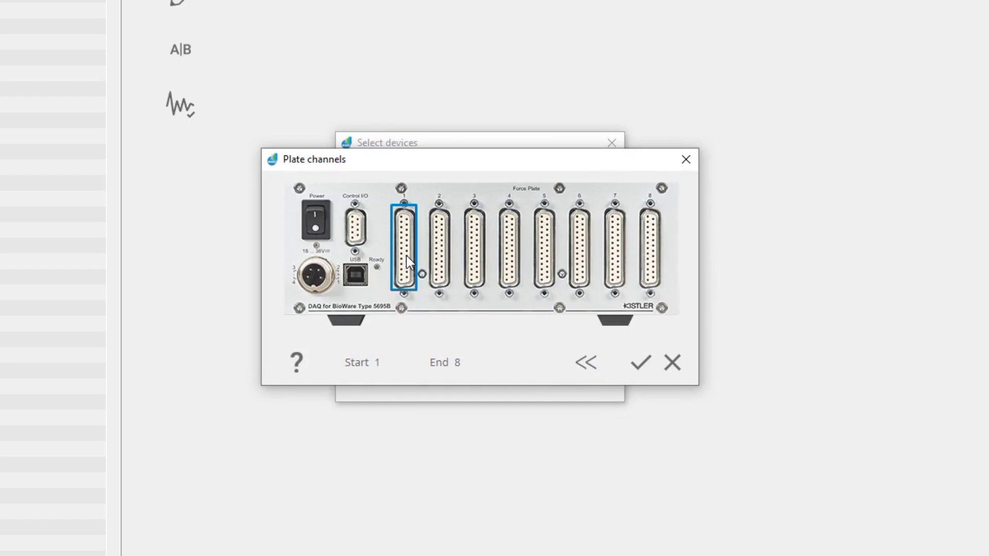
click(640, 362)
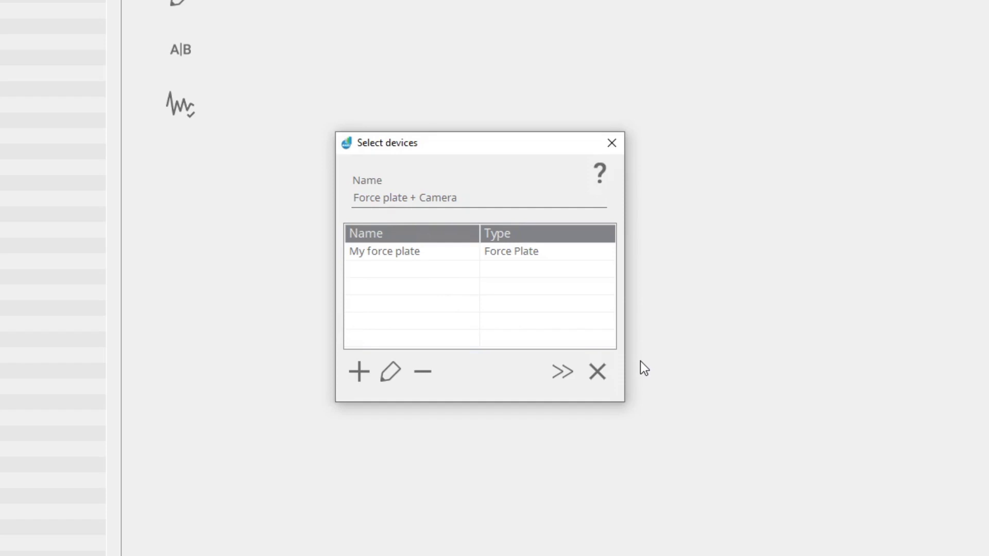
Add a Camera device to the configuration with the one-camera setup
click(362, 373)
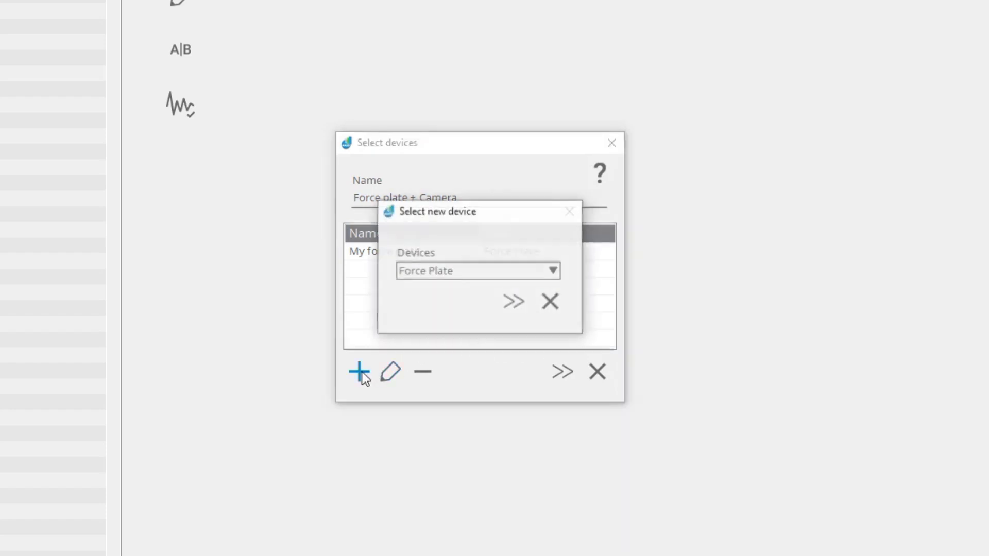
click(482, 275)
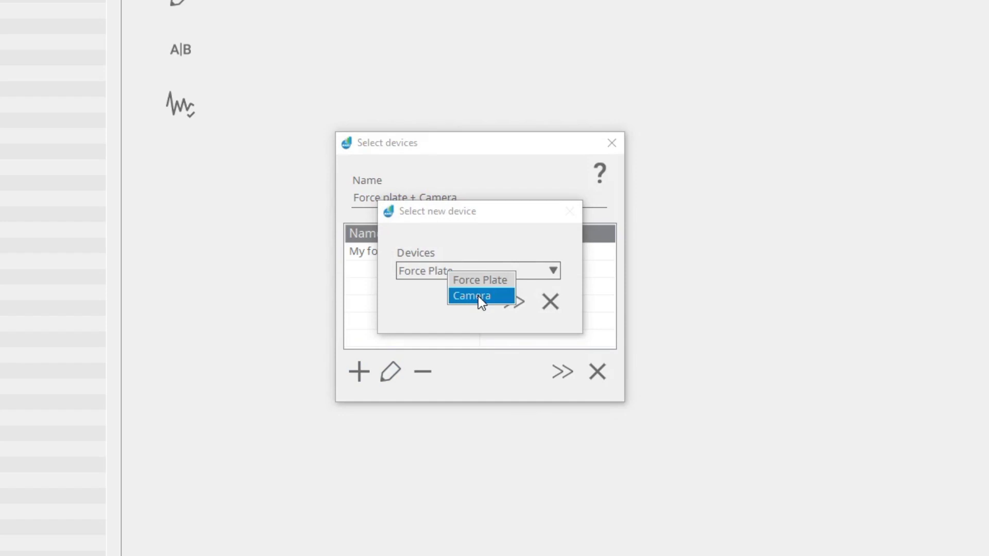
click(477, 296)
click(510, 302)
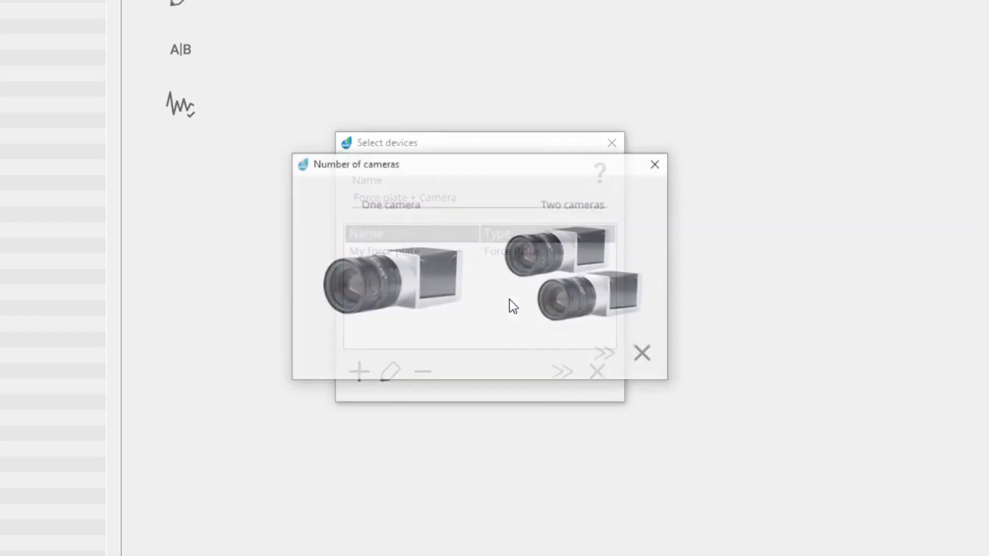
click(416, 289)
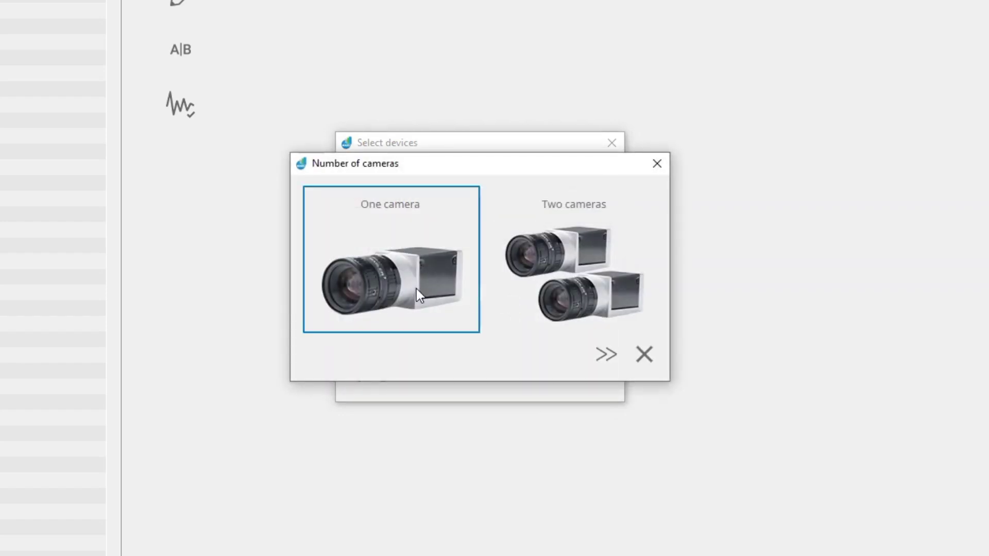
click(605, 354)
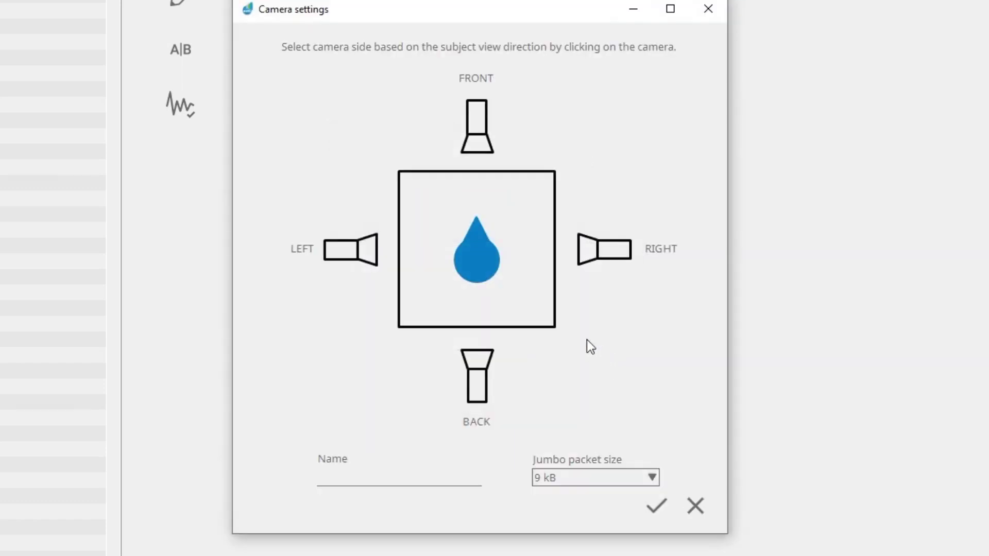
Place the camera on the subject's left side, name it "My camera" and confirm the camera settings
click(341, 253)
click(391, 473)
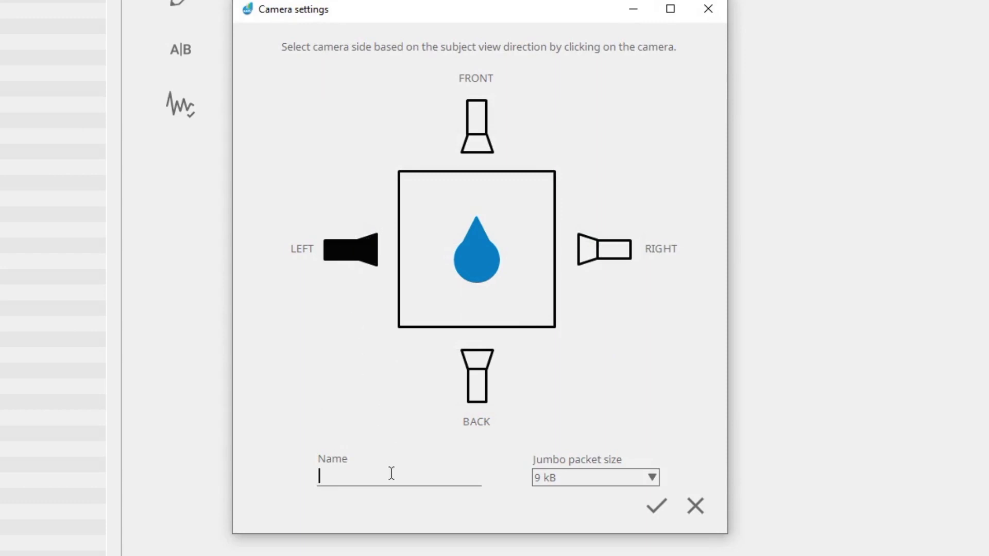
text(My camera)
click(657, 508)
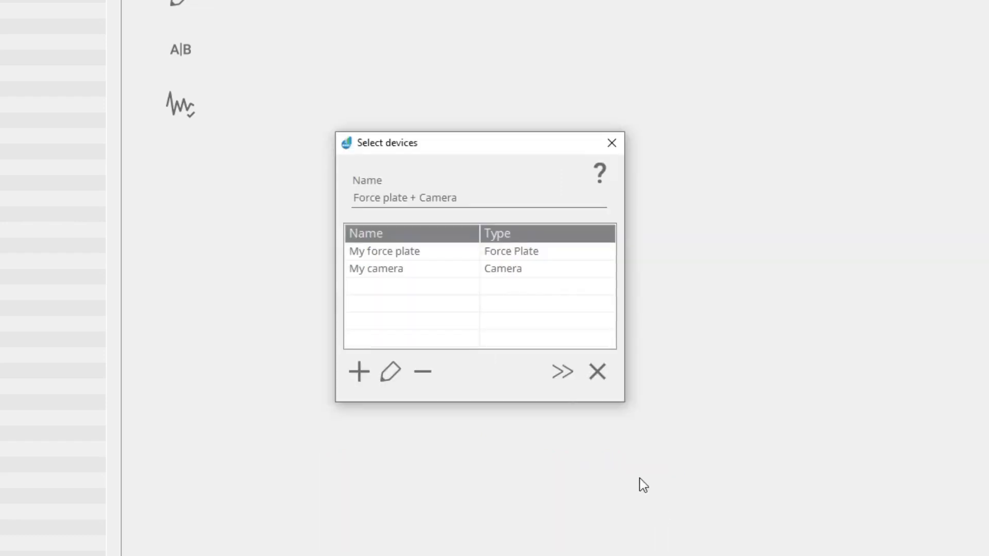
Complete the plate orientation check, confirm the automatic offset reading with the plate unloaded, and accept the plate review
click(562, 371)
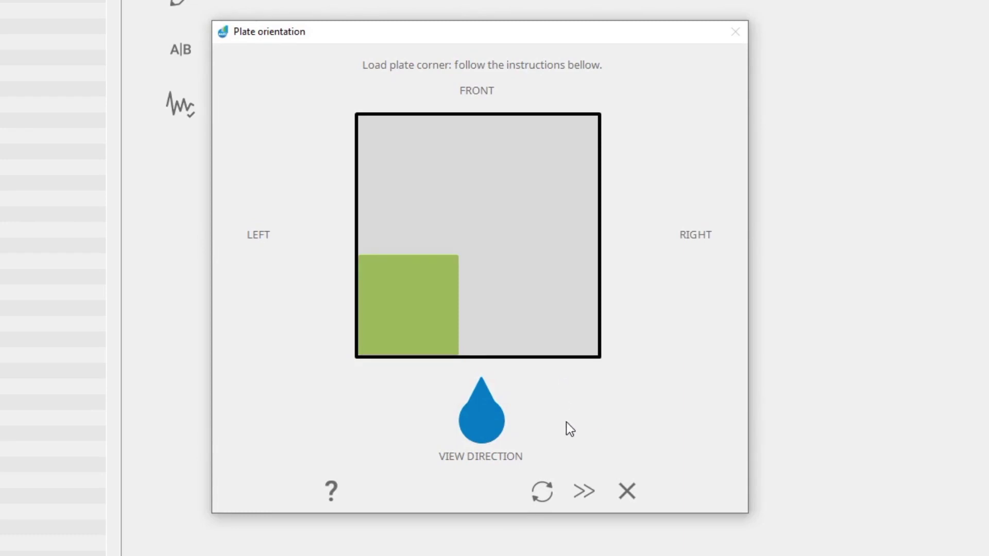
click(585, 493)
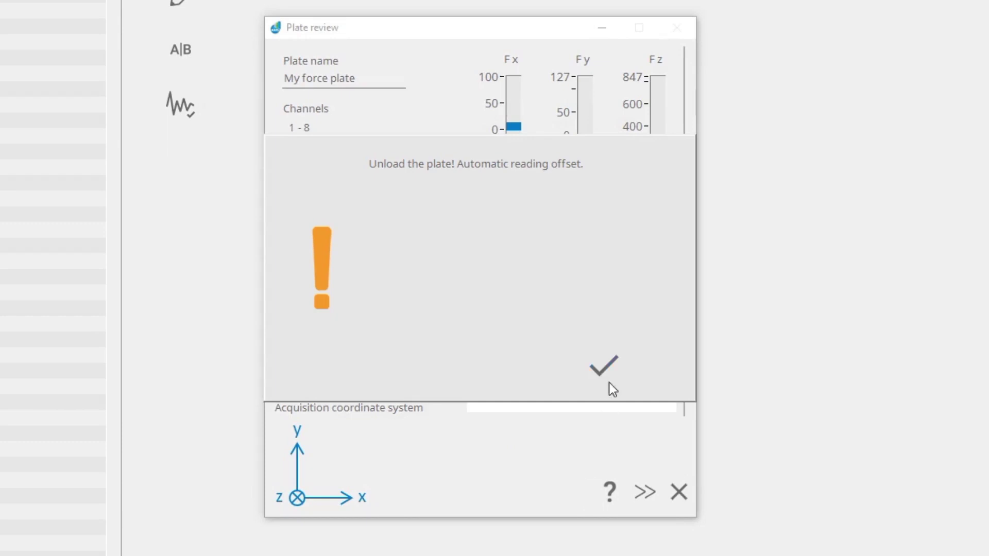
click(602, 365)
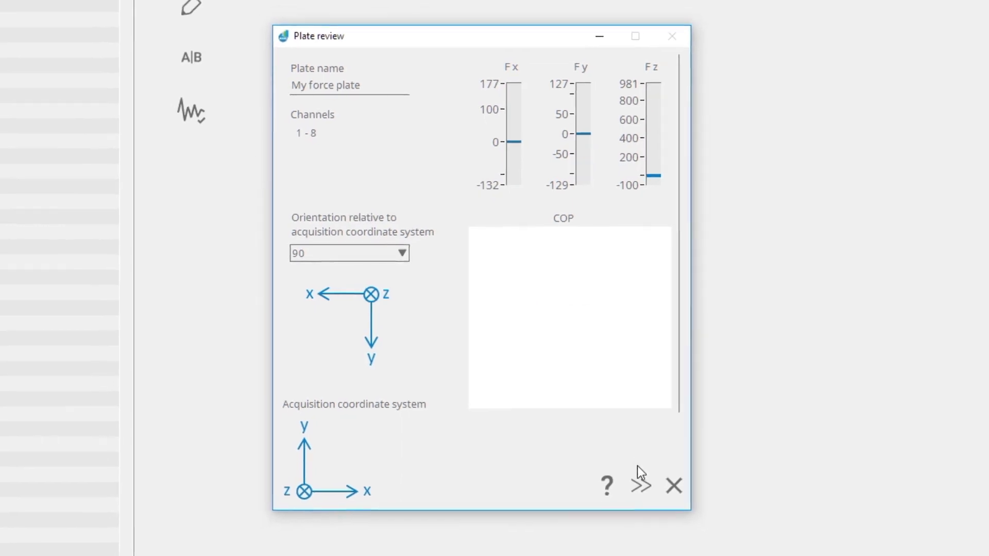
click(640, 485)
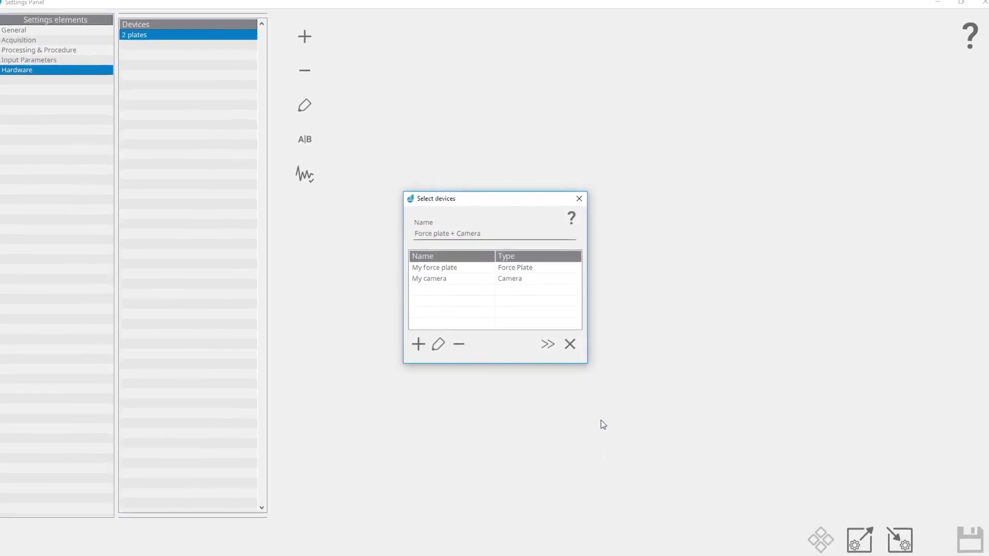
Calibrate the camera video by marking two diagonally opposite corners of the force plate
key(Return)
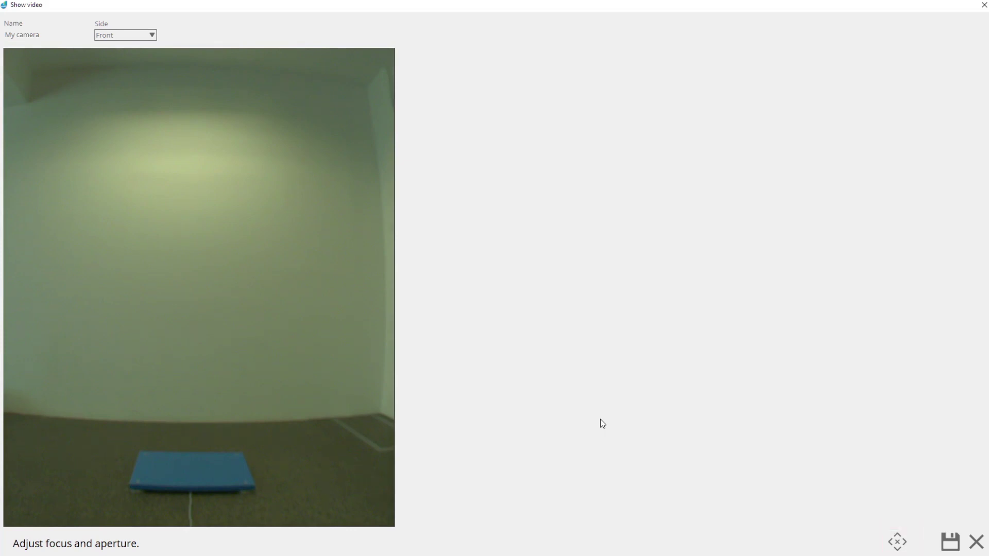
click(904, 548)
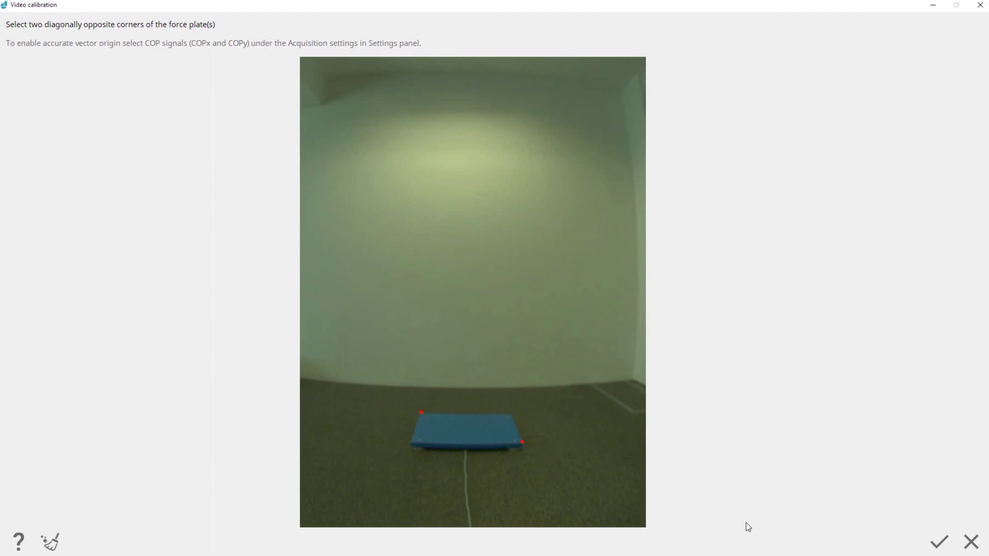
click(938, 542)
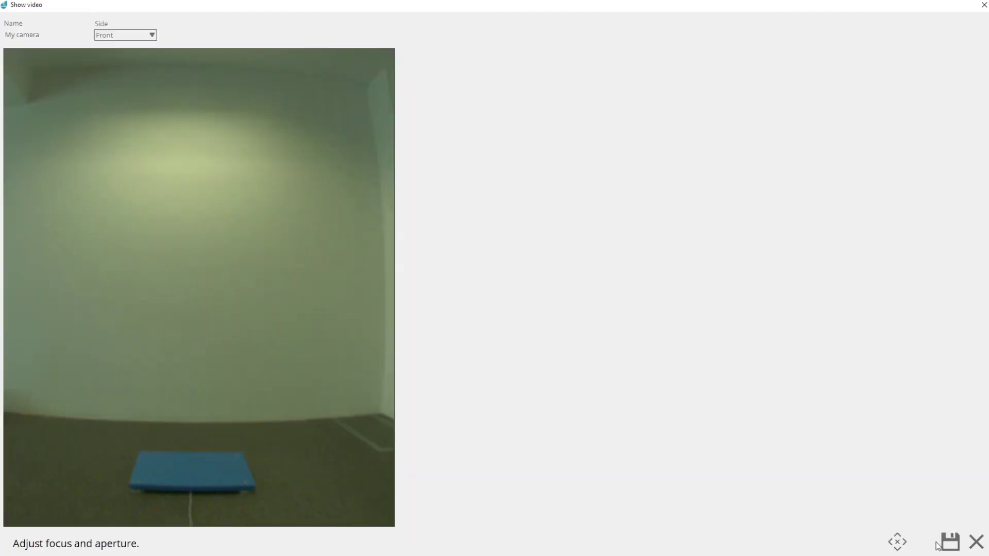